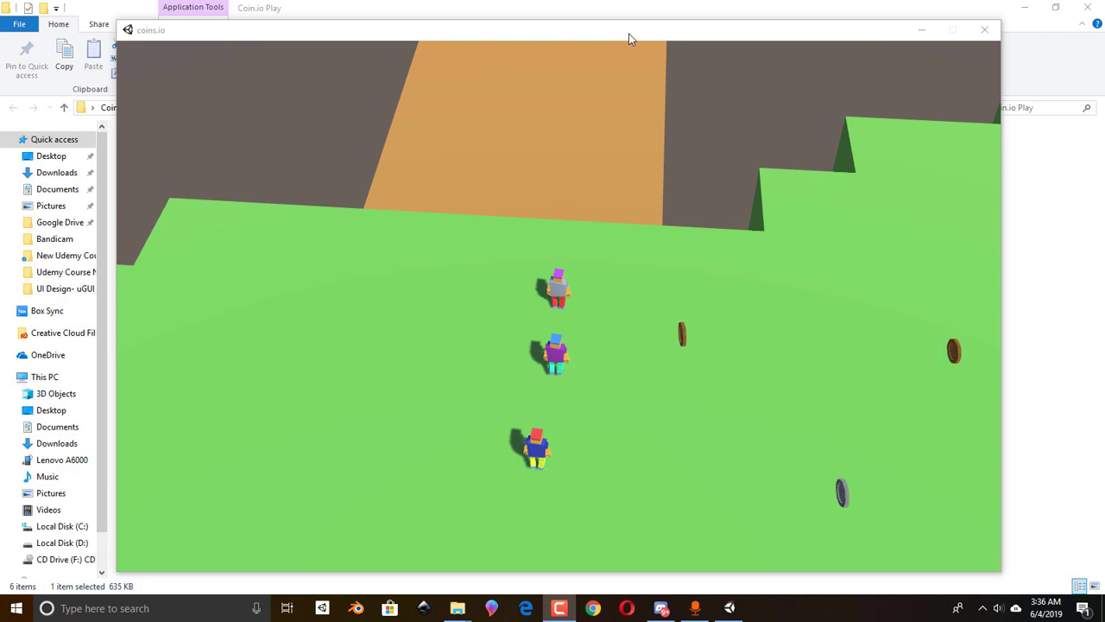
# Activate the coins.io game window with the three blocky characters waiting on the field
pyautogui.click(547, 294)
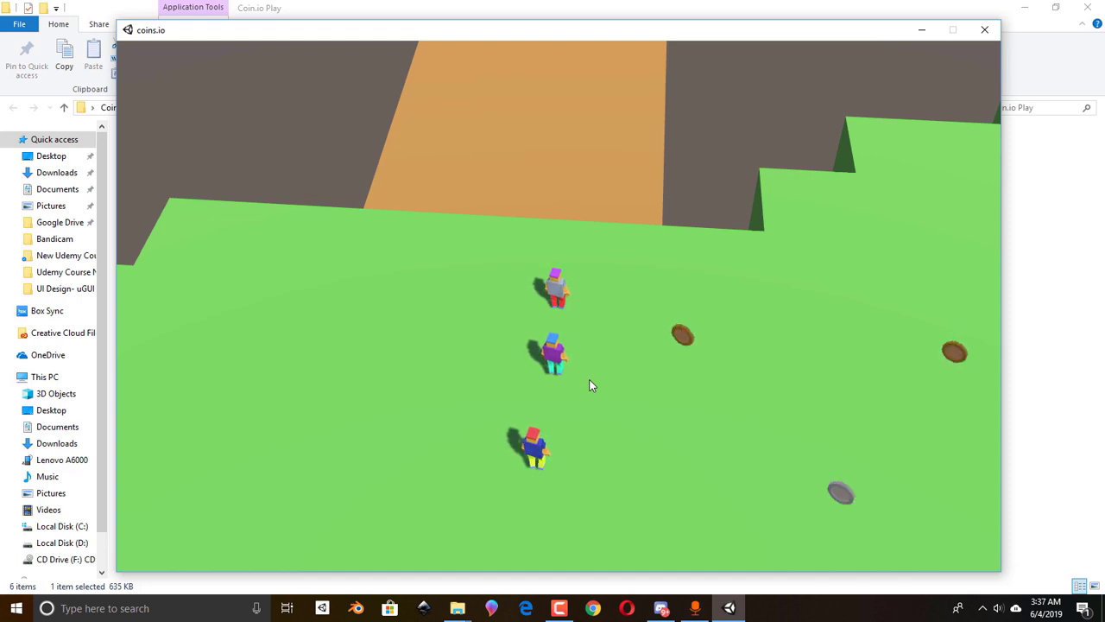
# Drag the coins.io window a few pixels left and down on the desktop
pyautogui.moveTo(766, 37); pyautogui.dragTo(761, 50)
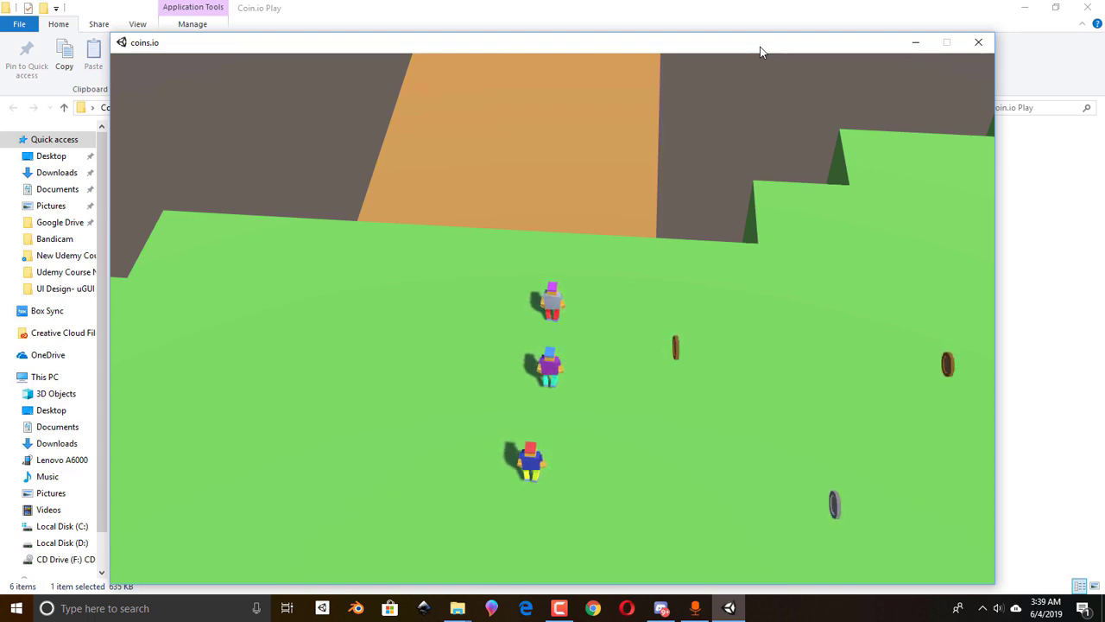
# Steer the player with the arrow keys to collect the scattered coins before the AI characters
pyautogui.press('Down')
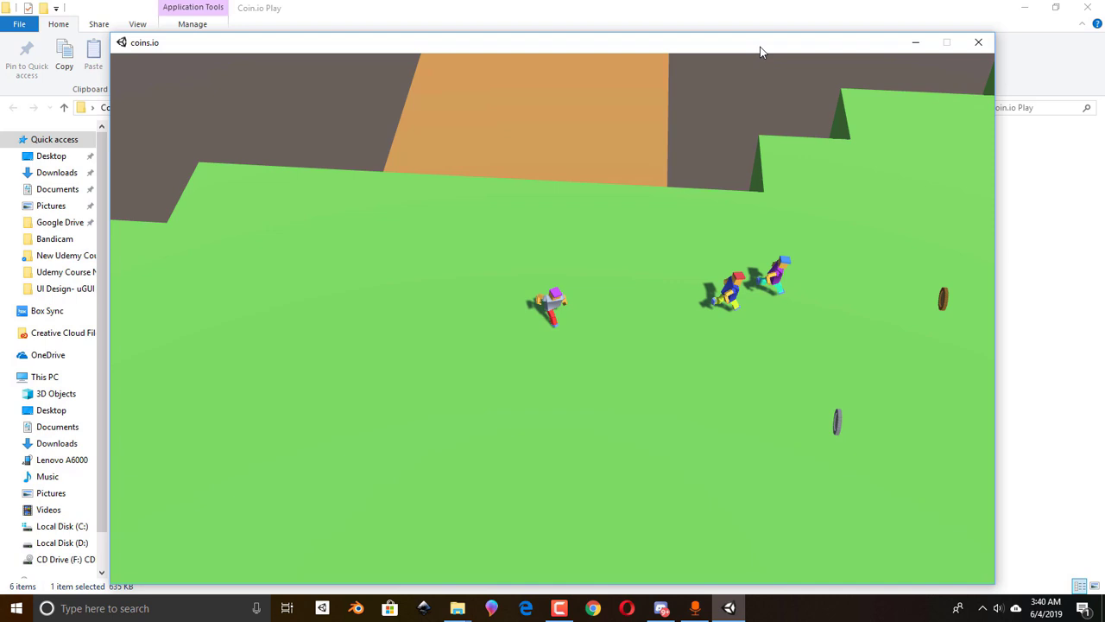
pyautogui.press('Right')
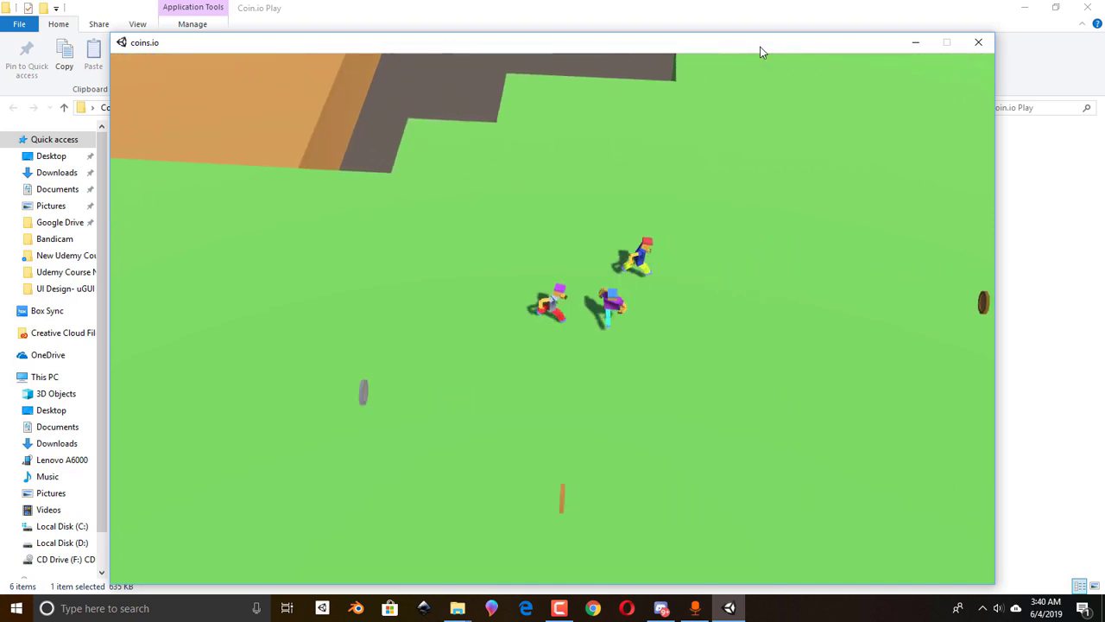
pyautogui.press('Down')
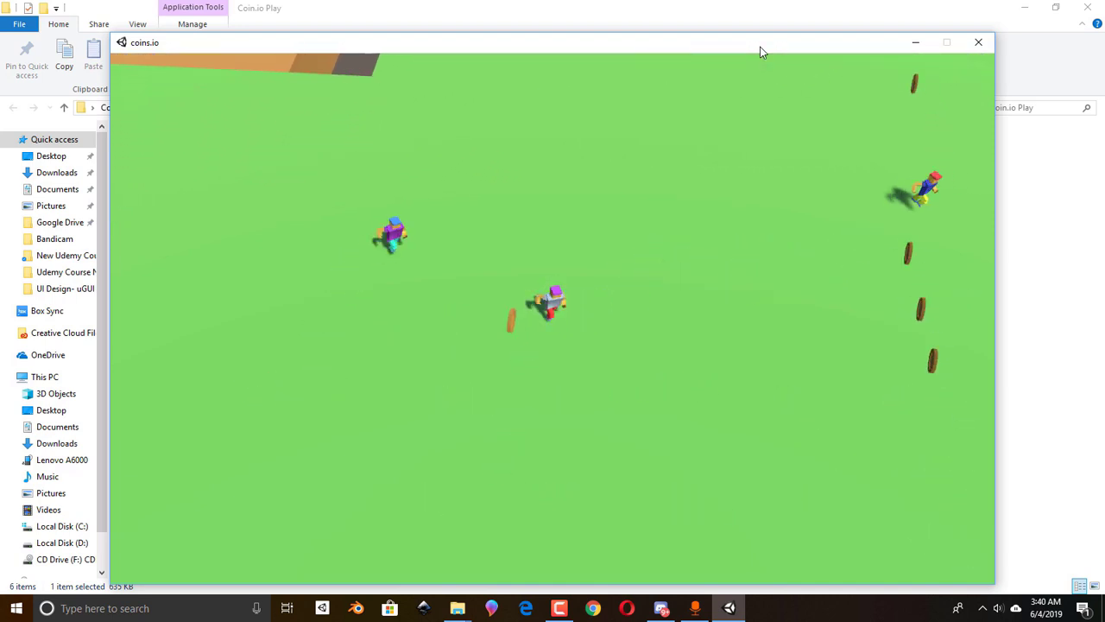
pyautogui.press('Right')
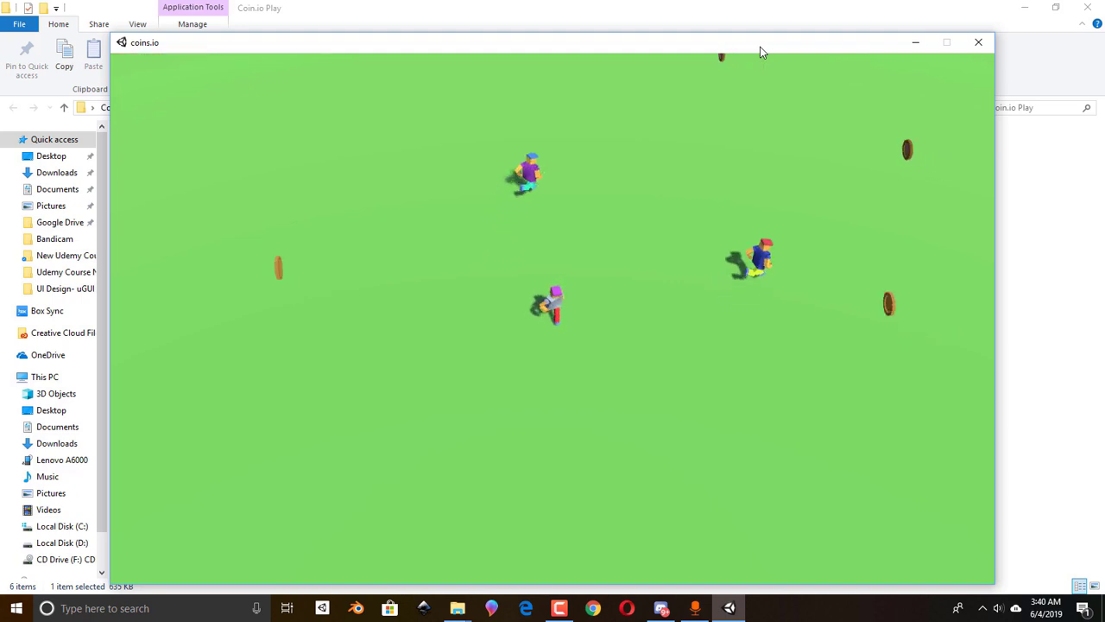
pyautogui.press('Down')
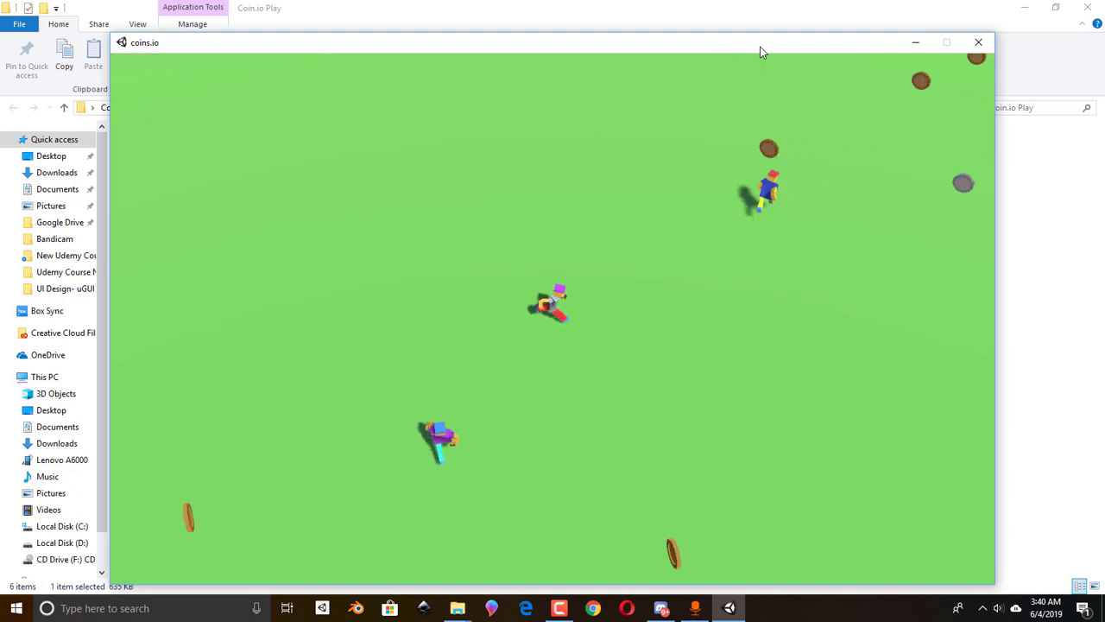
pyautogui.press('Up')
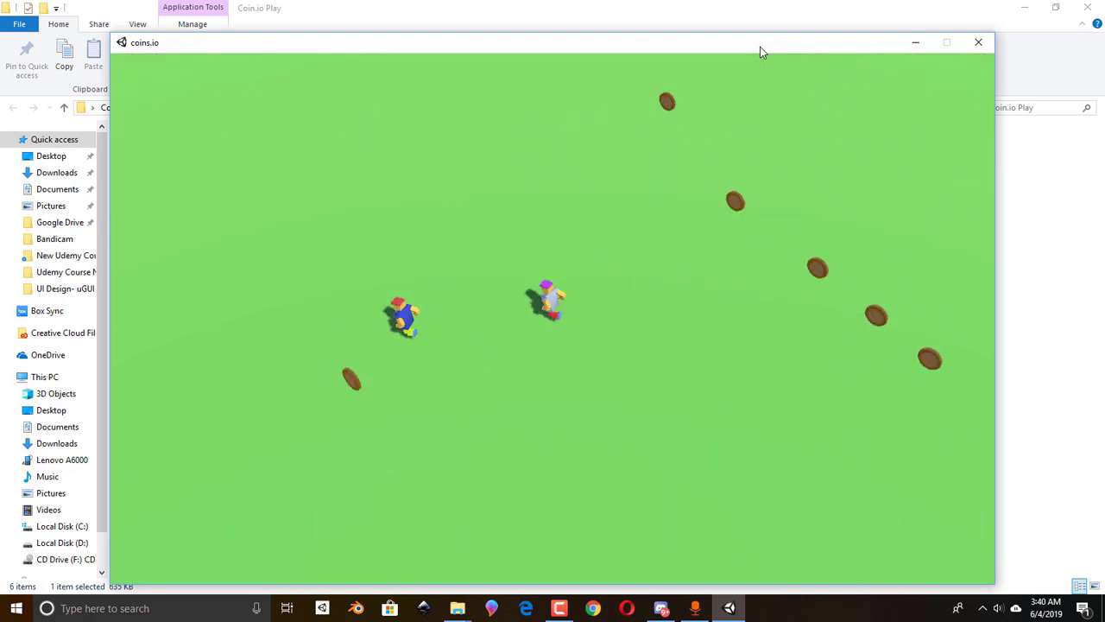
pyautogui.press('Left')
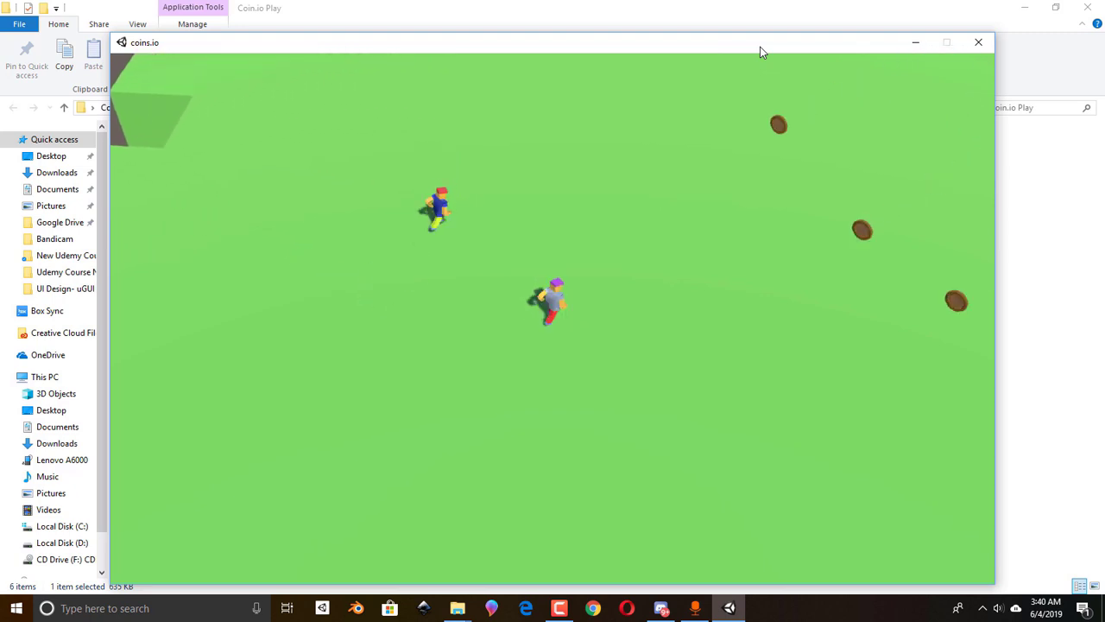
pyautogui.press('Right')
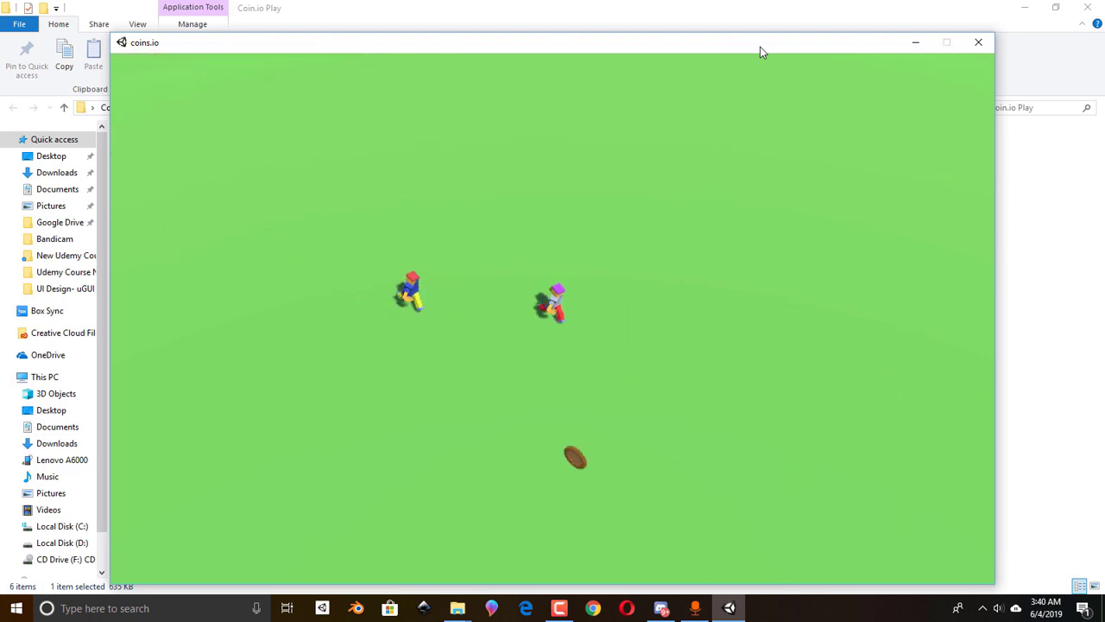
pyautogui.press('Left')
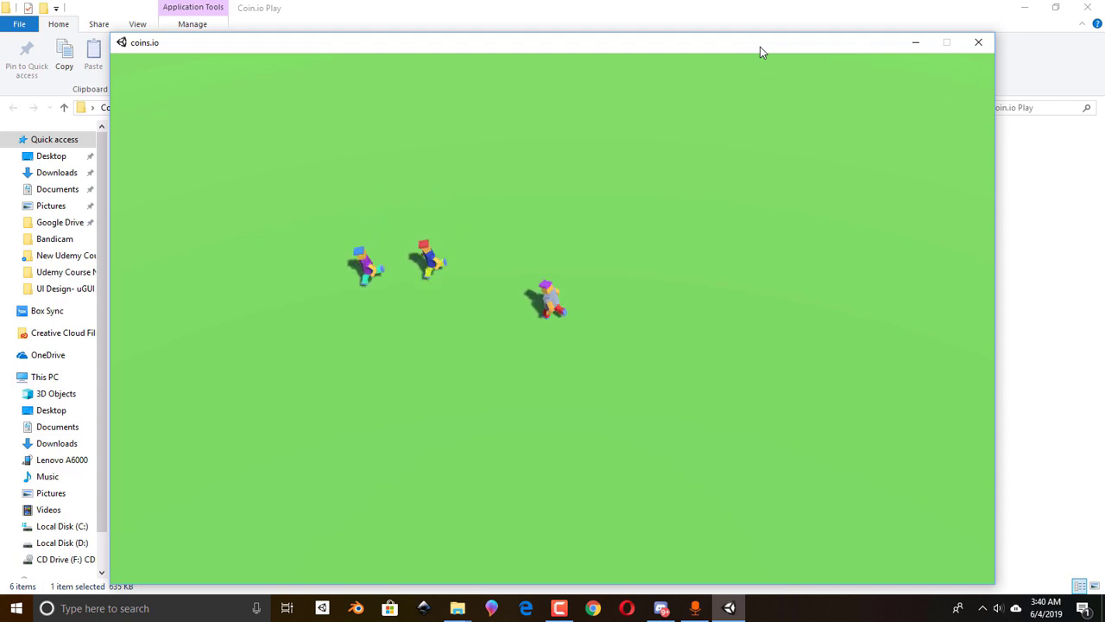
pyautogui.press('Up')
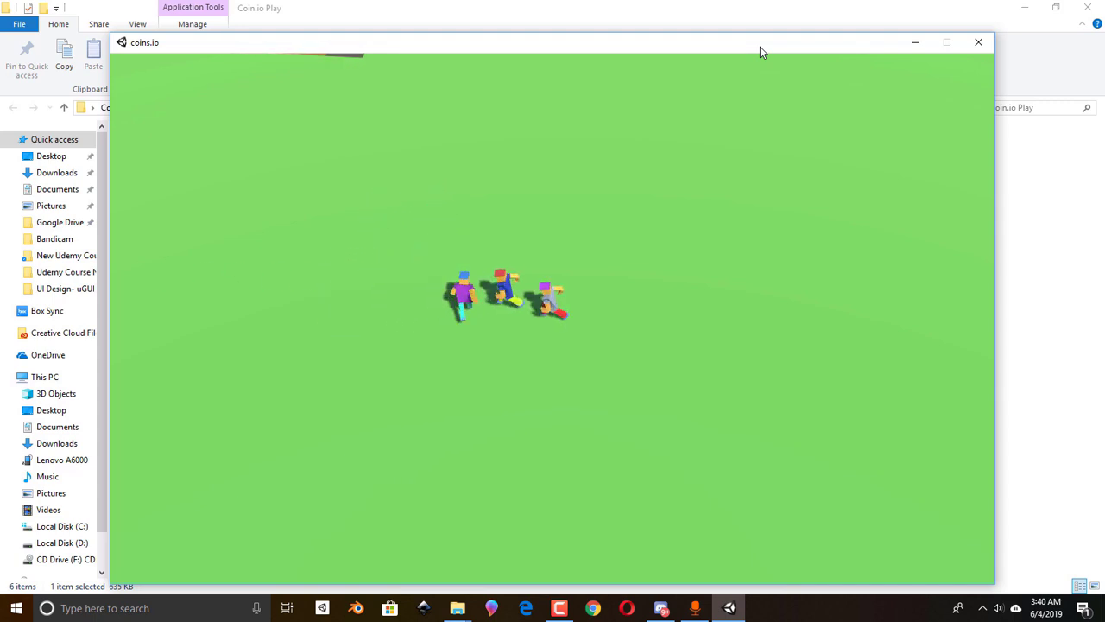